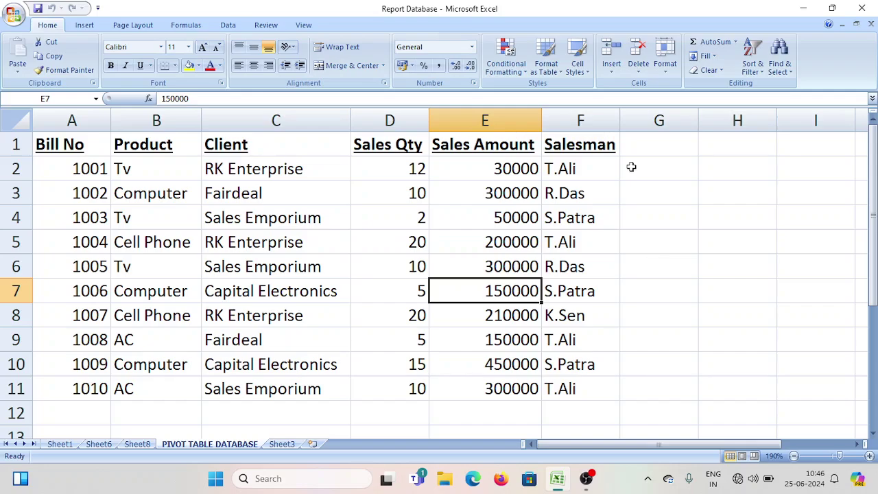
- Create a PivotTable on a new worksheet from the sales data range A1:F11 of the PIVOT TABLE DATABASE sheet
click(234, 246)
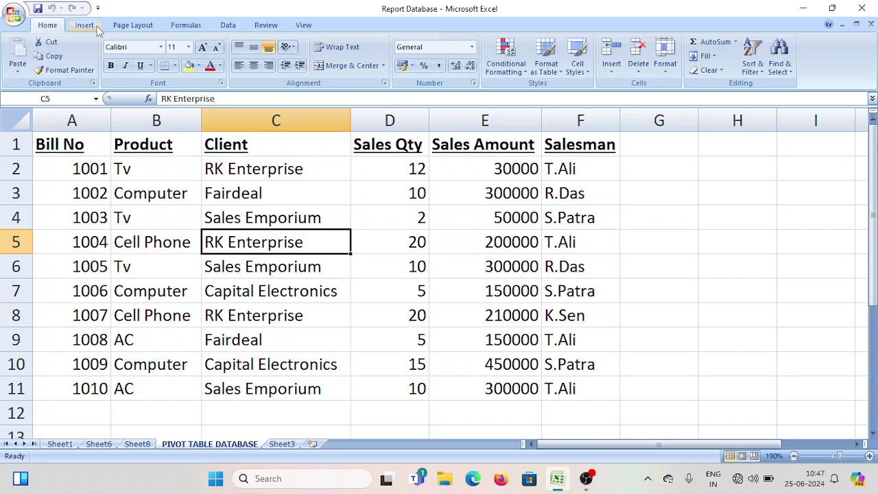
click(97, 29)
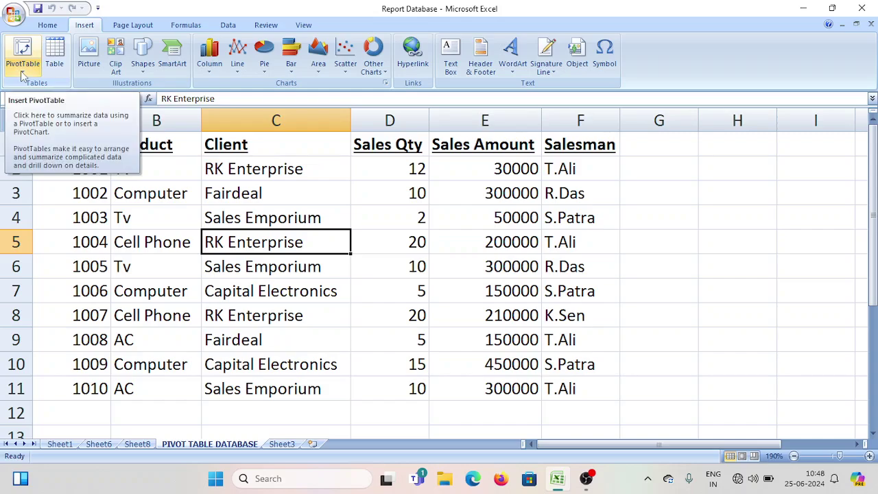
click(23, 72)
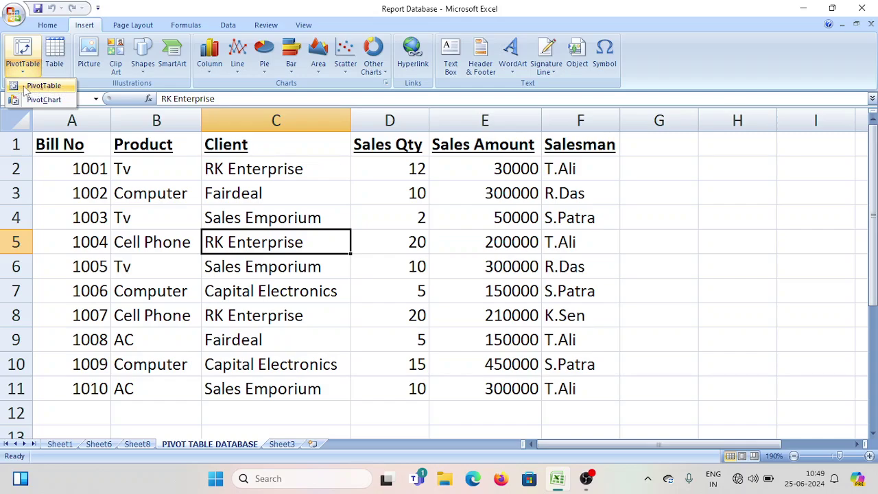
click(62, 87)
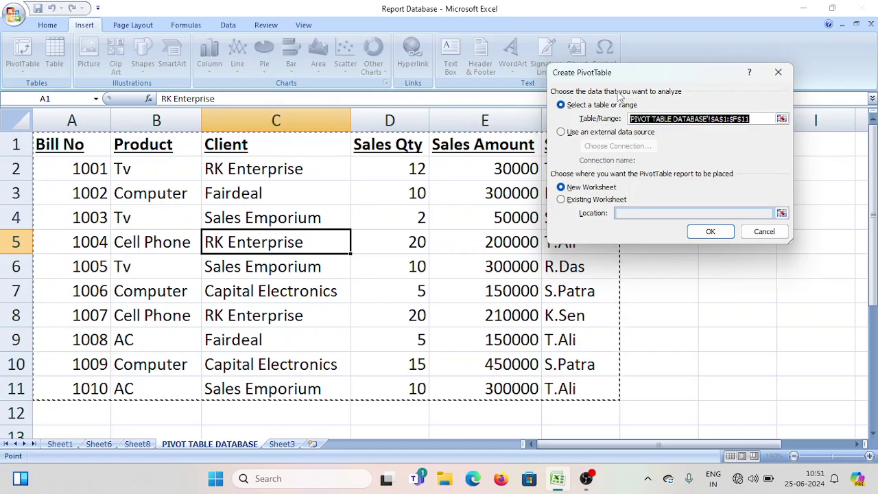
click(710, 232)
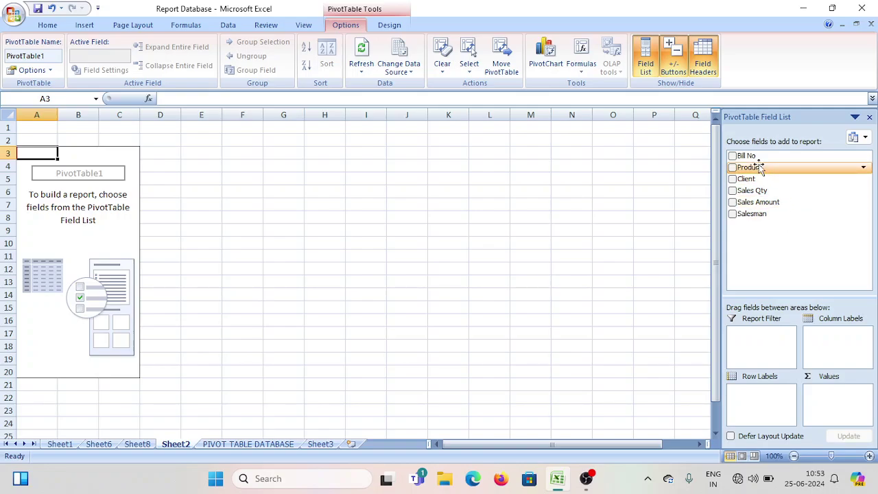
- Place Product as report filter, Salesman as column labels, Client as row labels, Sales Qty and Sales Amount as values, and close the field list
drag(760, 168, 752, 348)
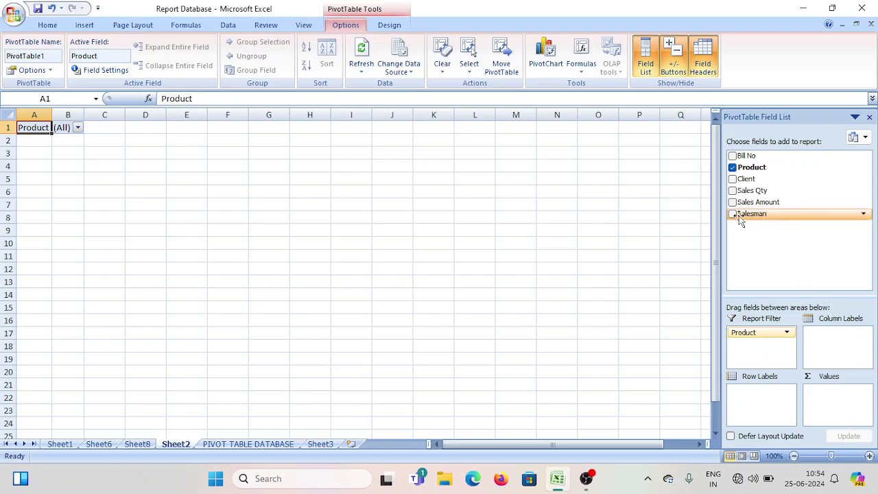
drag(755, 217, 834, 339)
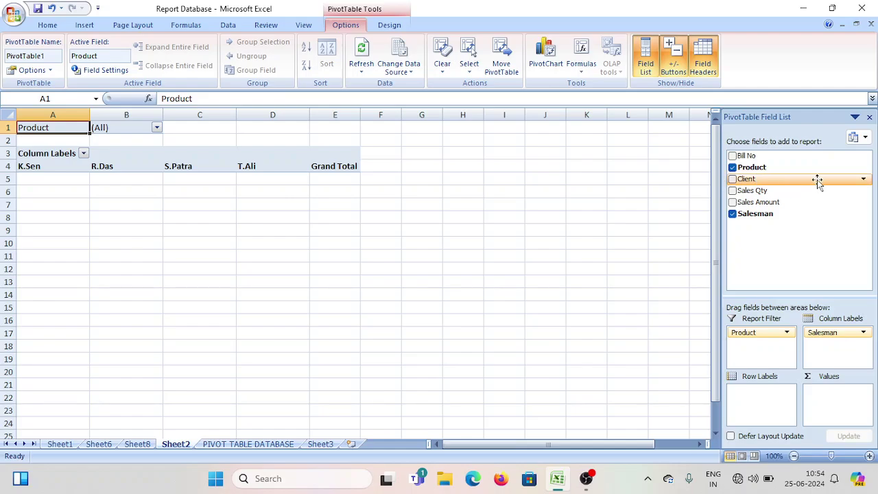
drag(766, 180, 761, 406)
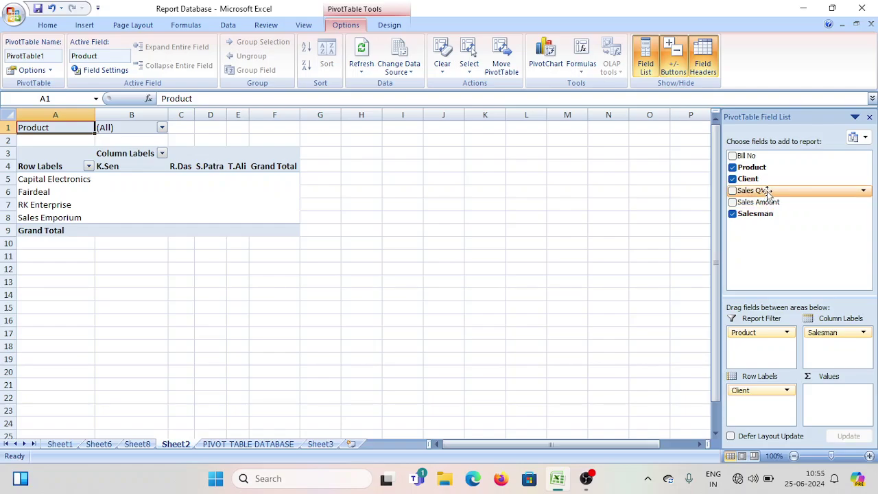
drag(767, 192, 832, 405)
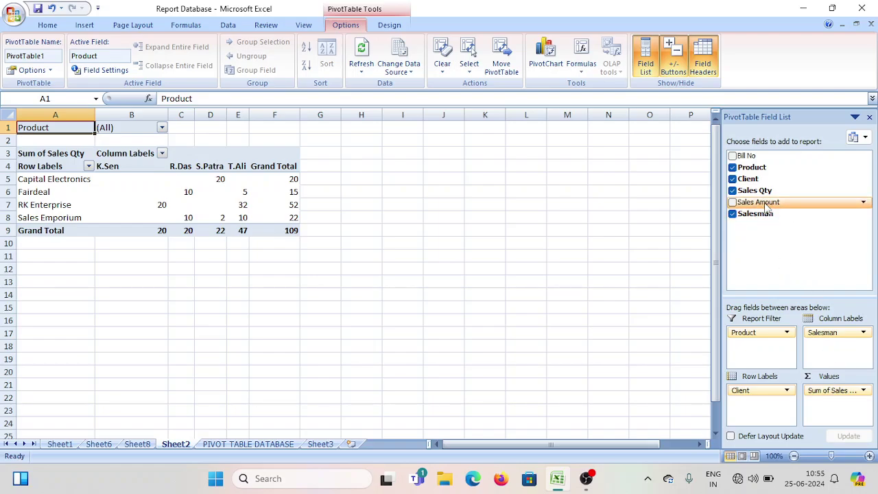
drag(766, 204, 836, 414)
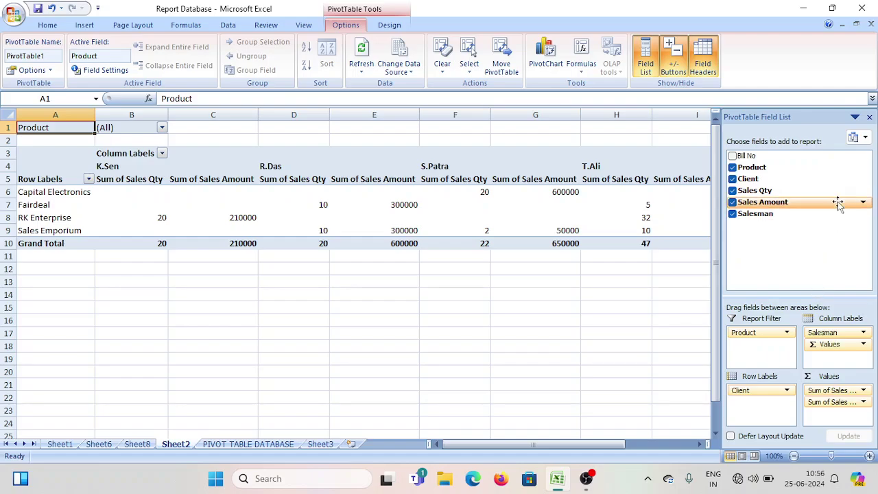
click(870, 118)
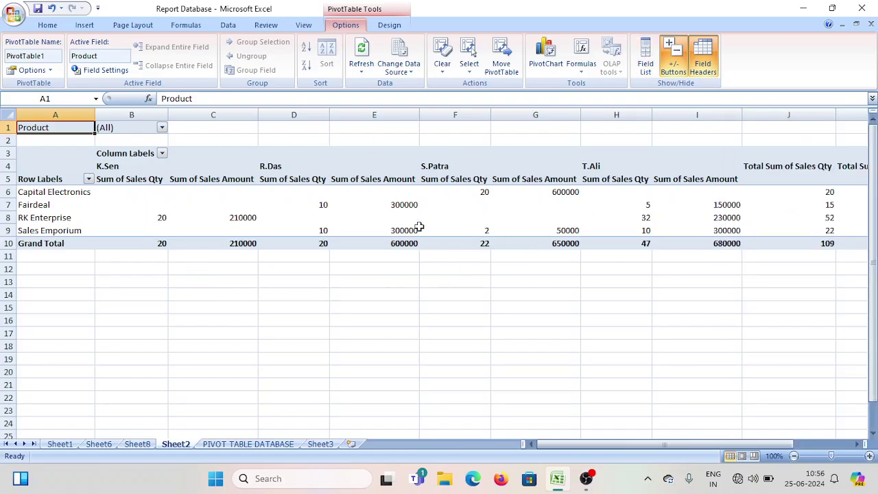
- Examine the Capital Electronics row's sales quantity and amount by salesman and its row totals
click(794, 456)
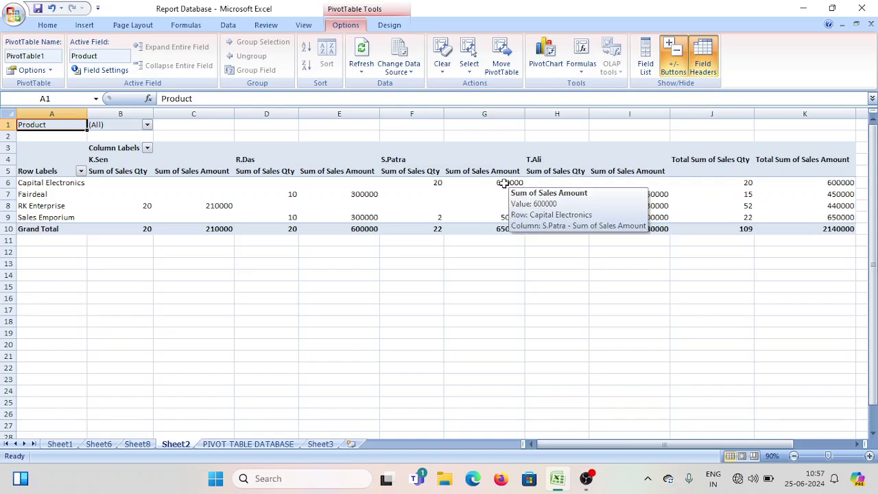
mouse_move(500, 182)
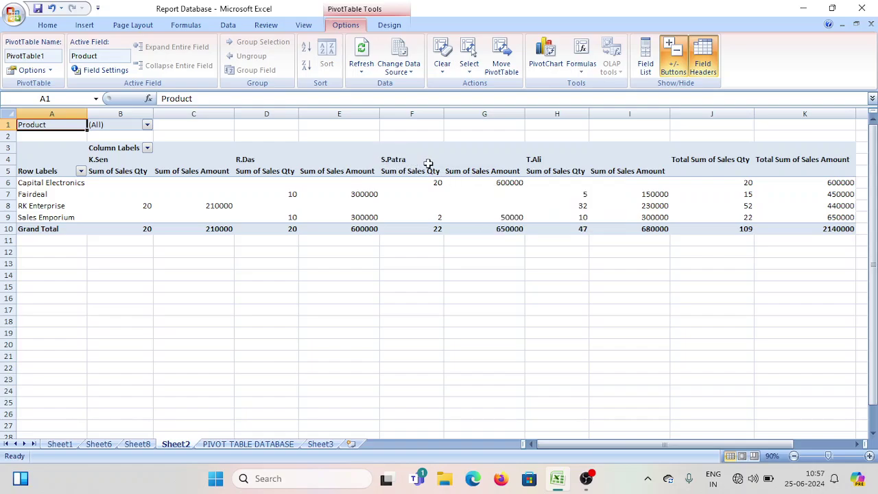
mouse_move(427, 163)
mouse_move(728, 183)
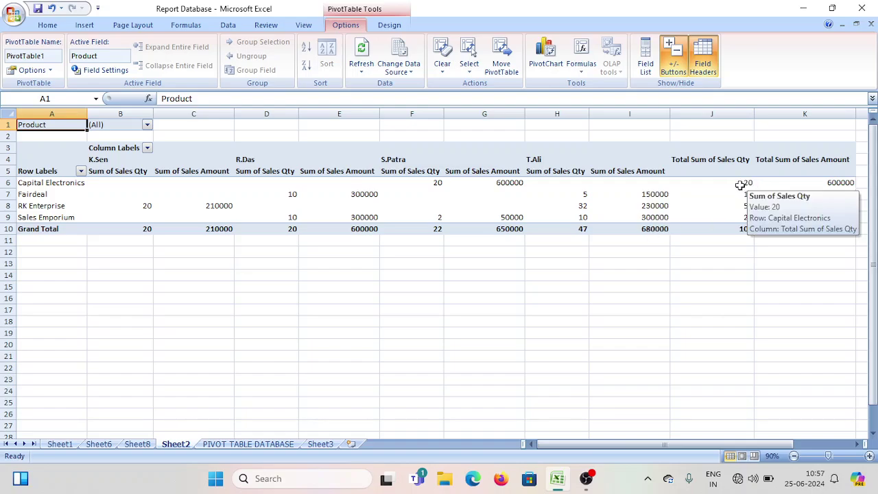
click(746, 183)
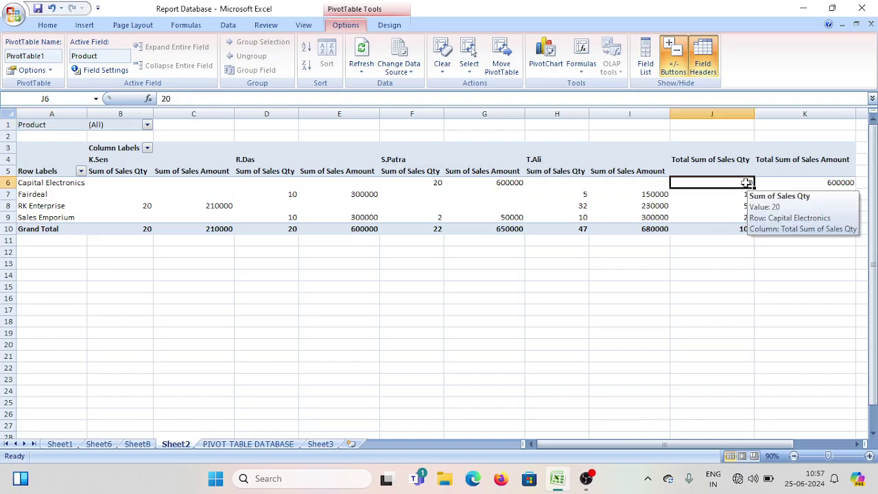
click(820, 183)
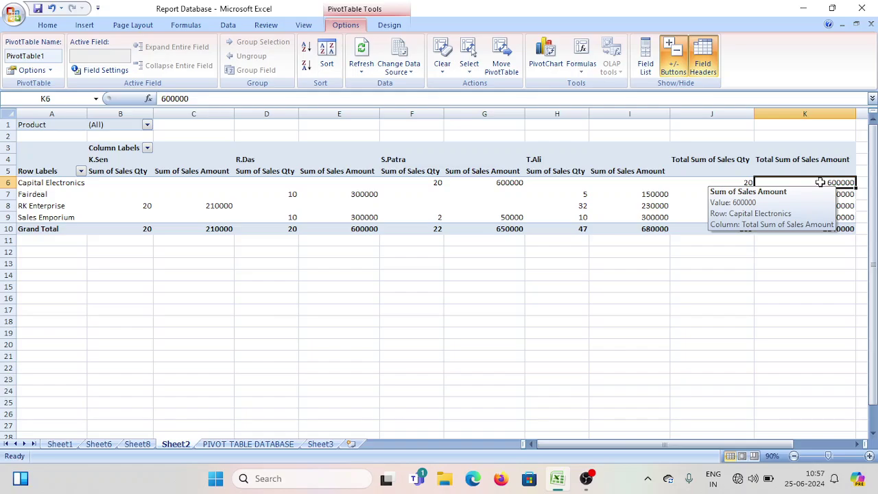
- Compare the Sales Emporium row's quantities and amounts for each salesman with its total quantity and total amount
click(39, 218)
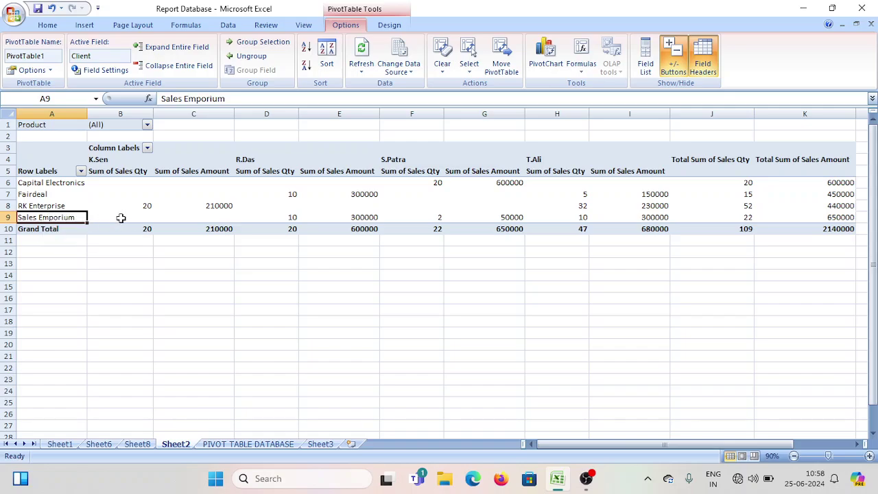
click(288, 217)
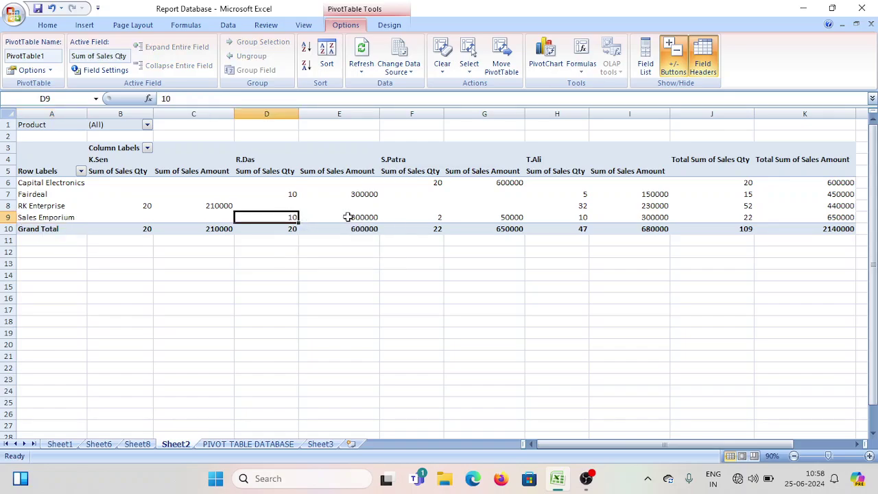
click(421, 218)
click(576, 217)
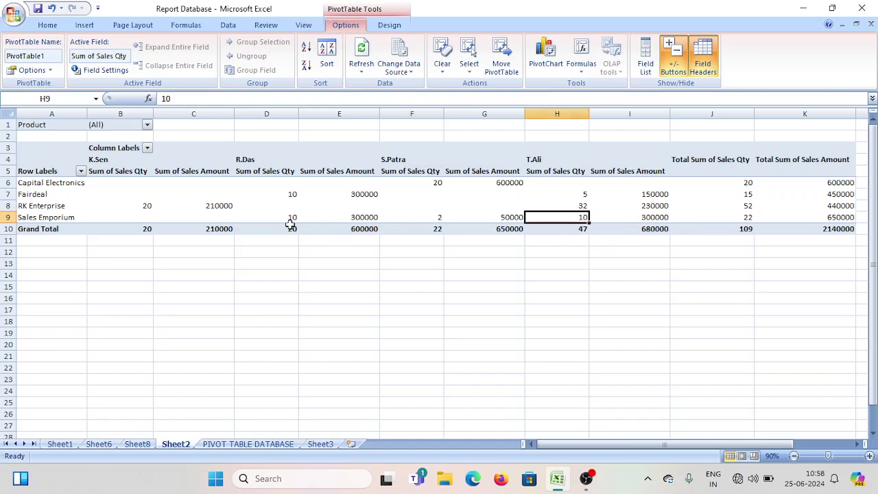
click(286, 219)
click(434, 217)
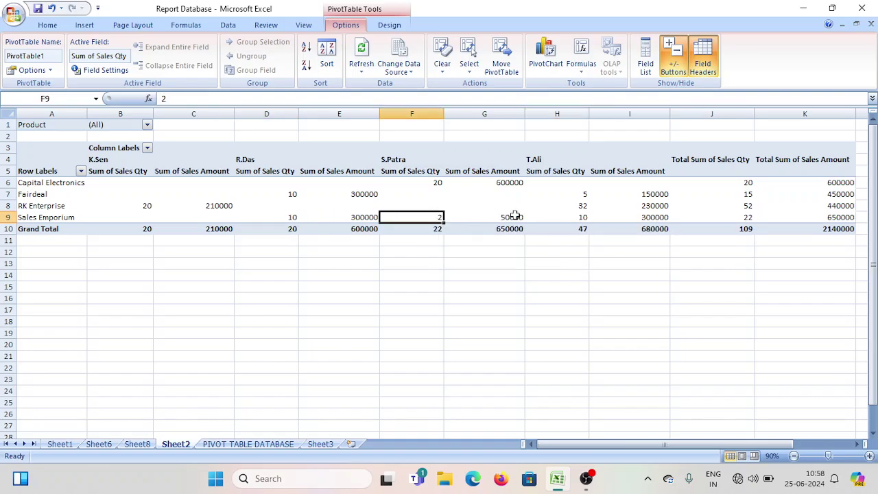
click(565, 215)
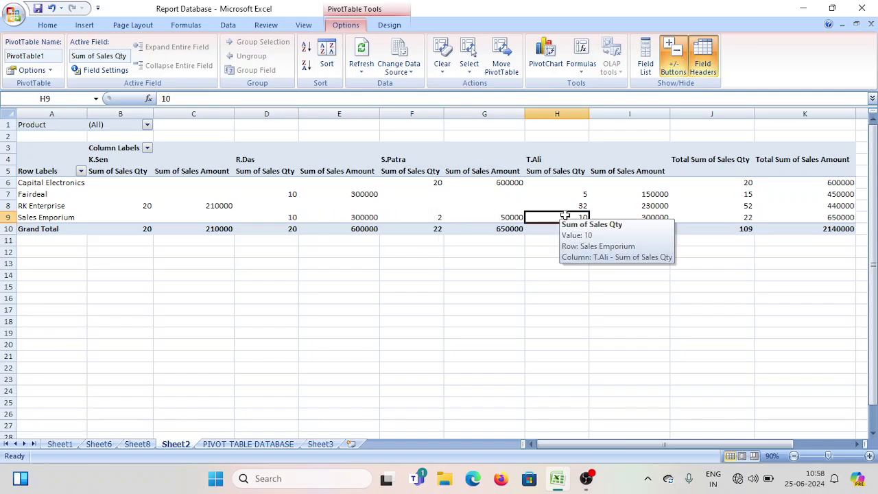
click(743, 218)
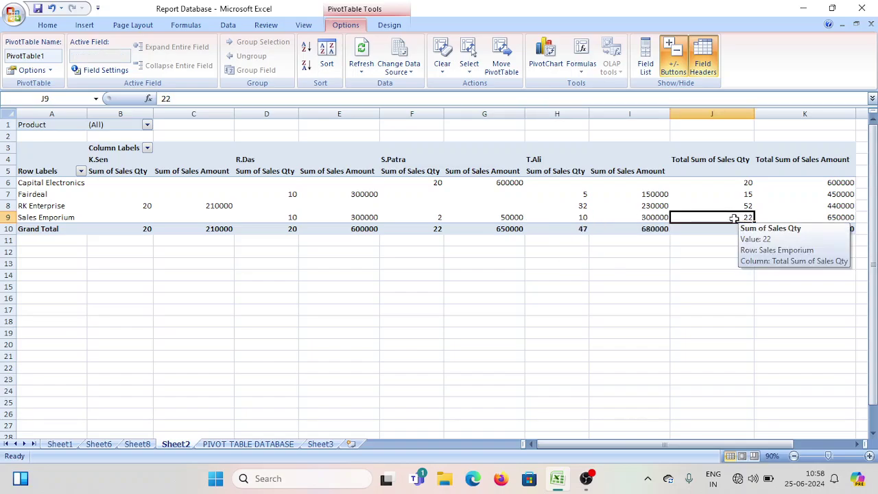
click(363, 217)
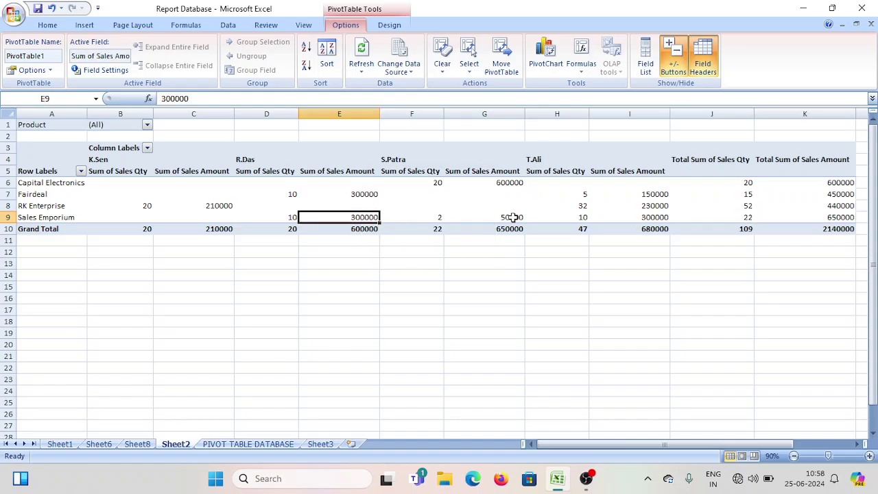
click(513, 216)
click(642, 217)
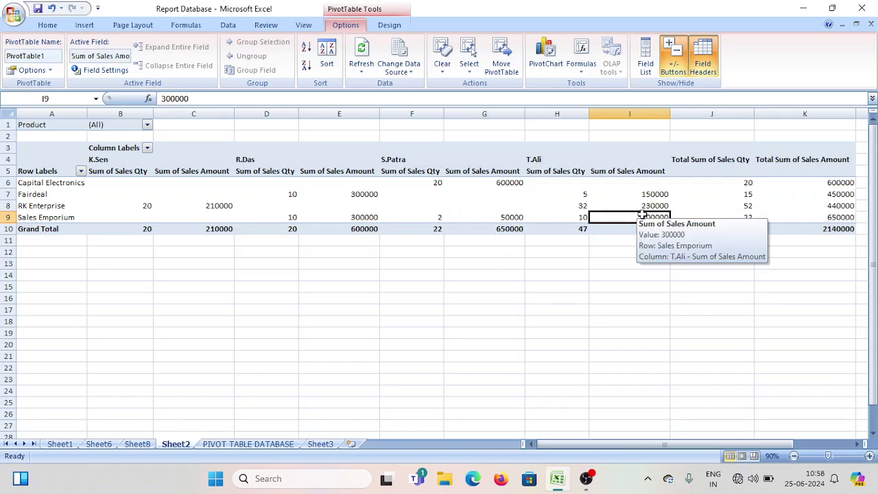
click(834, 218)
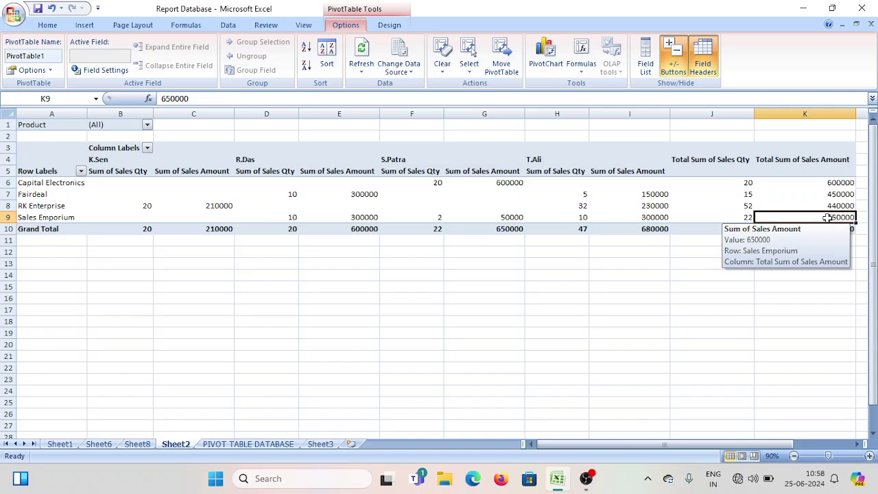
- Examine the Grand Total row's overall quantity and amount and the figures under the individual salesmen
click(10, 231)
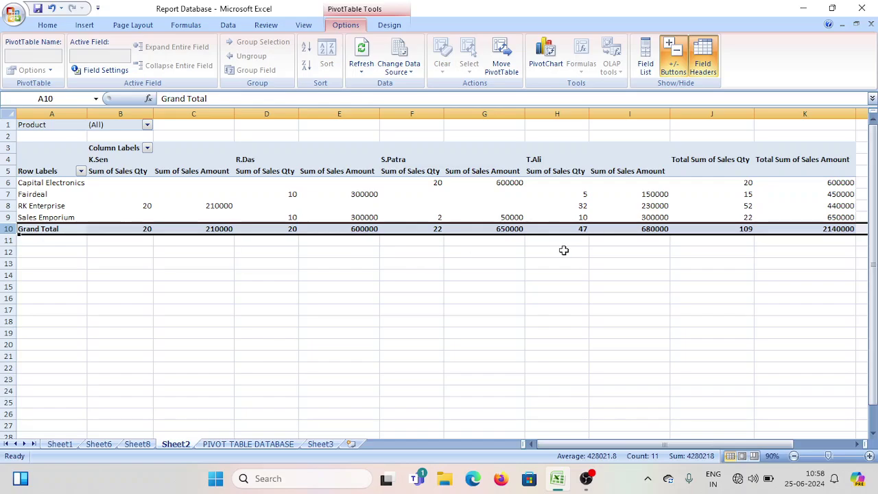
click(673, 253)
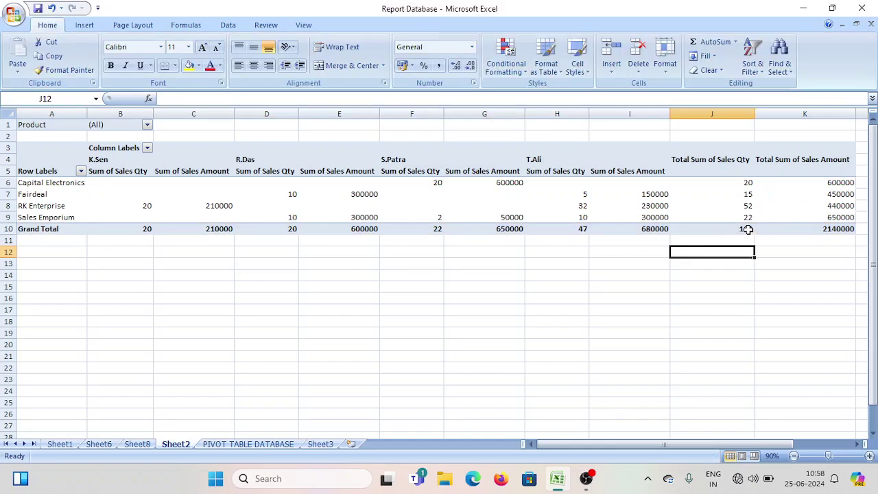
click(743, 229)
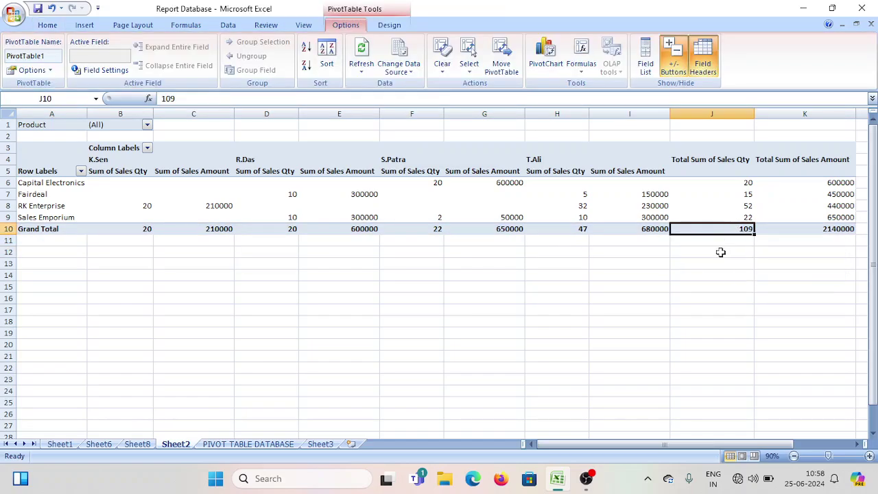
click(834, 231)
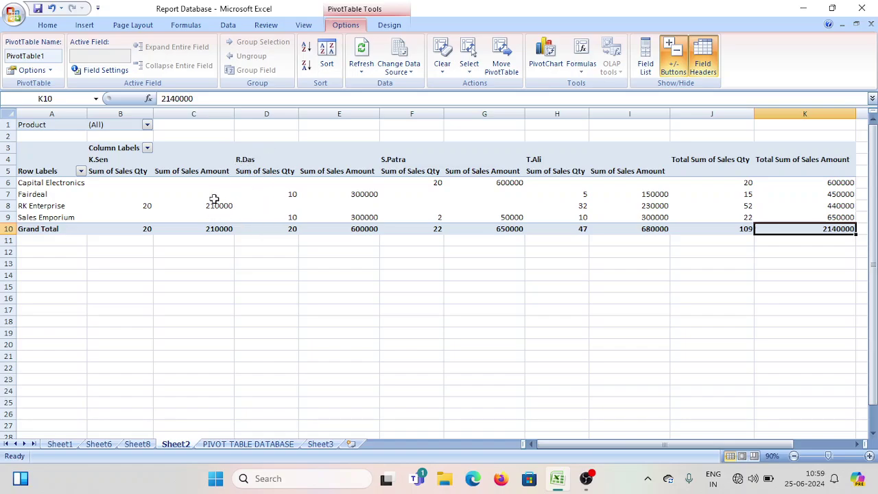
click(245, 151)
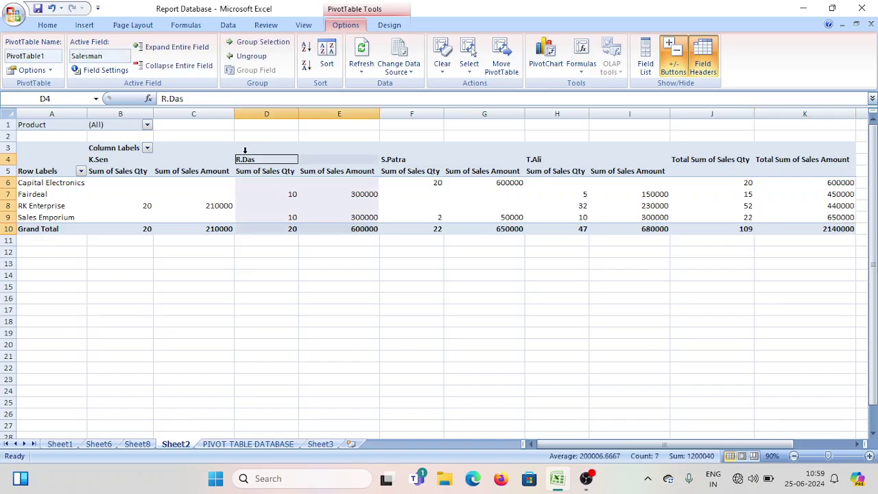
click(212, 231)
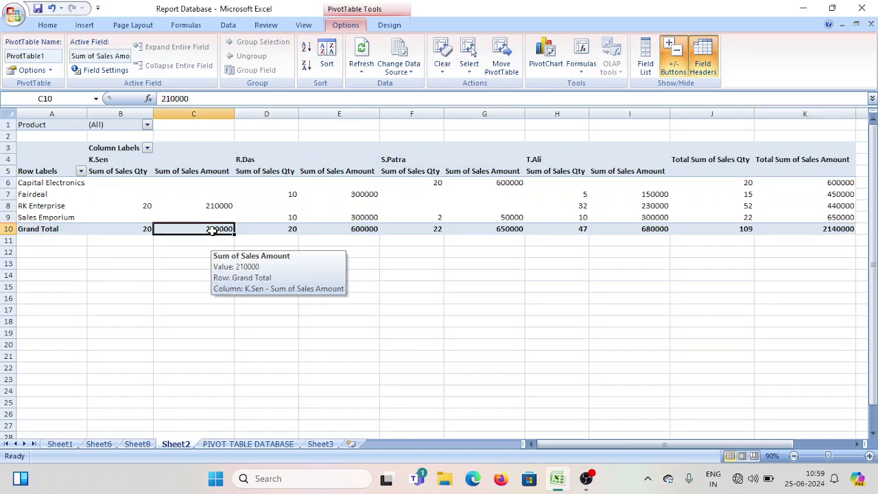
click(268, 228)
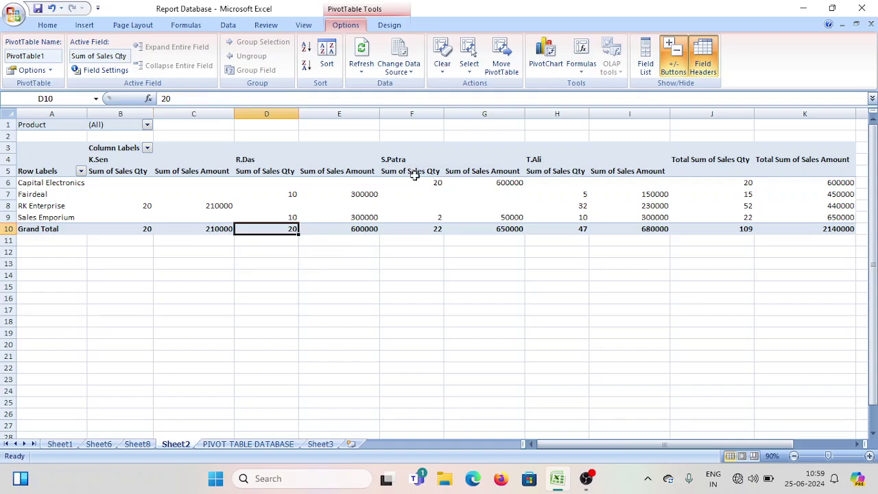
click(410, 154)
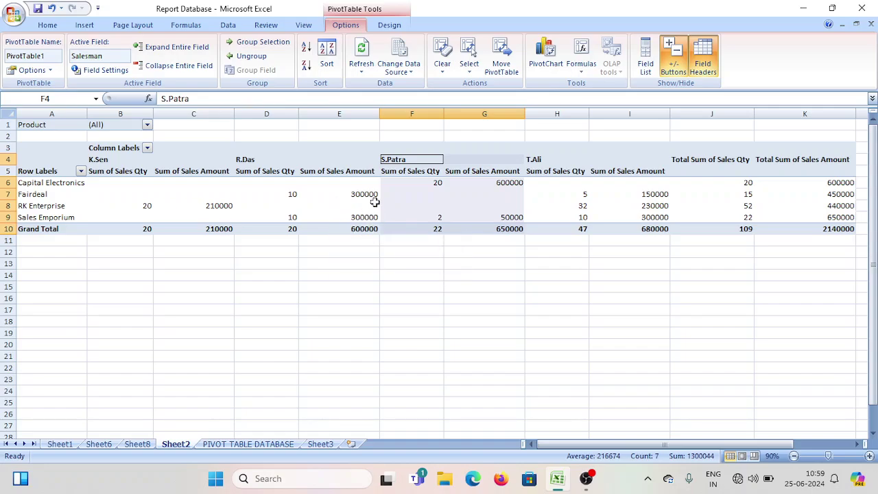
click(437, 181)
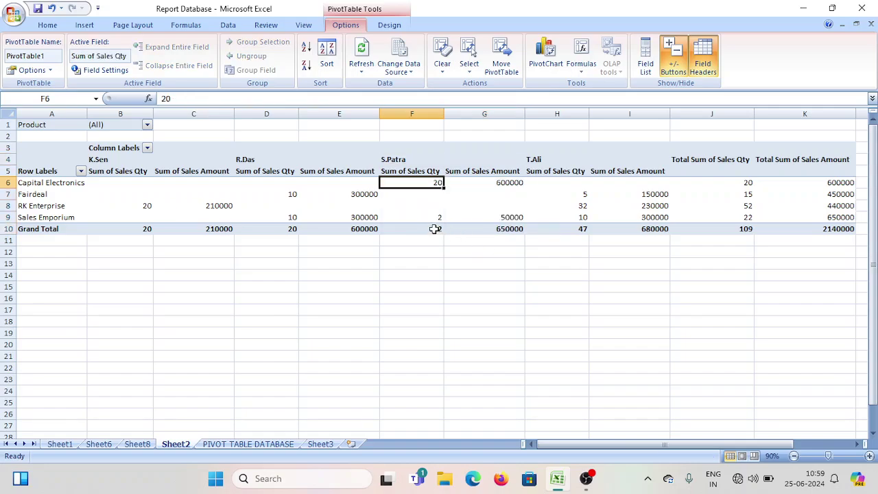
click(436, 216)
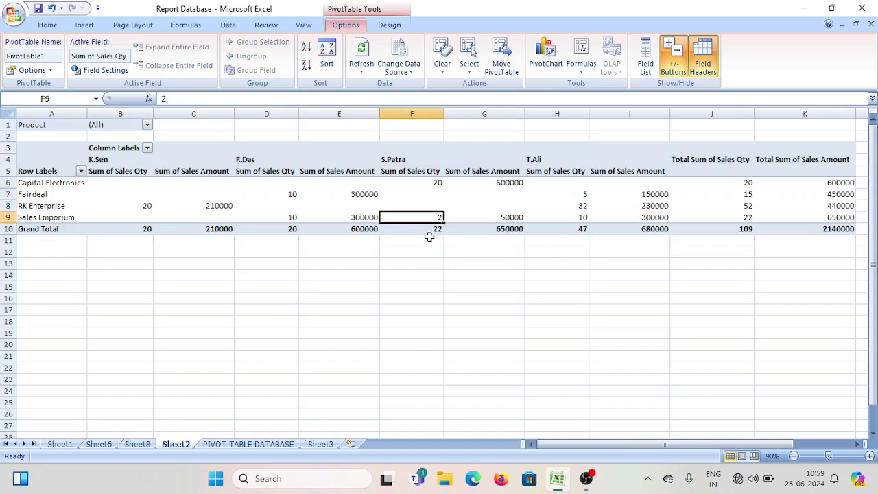
- Compare the second salesman's Fairdeal and Sales Emporium sales amounts with the grand total of that column
click(431, 230)
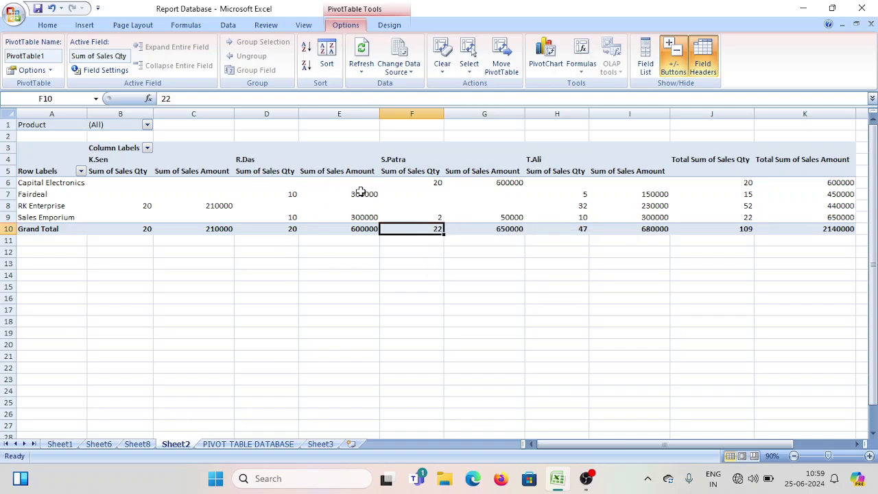
click(367, 227)
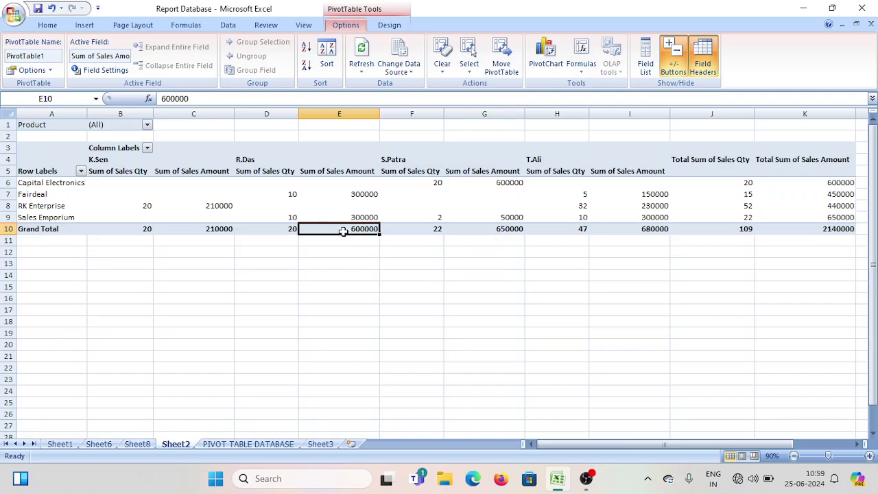
click(367, 197)
click(363, 216)
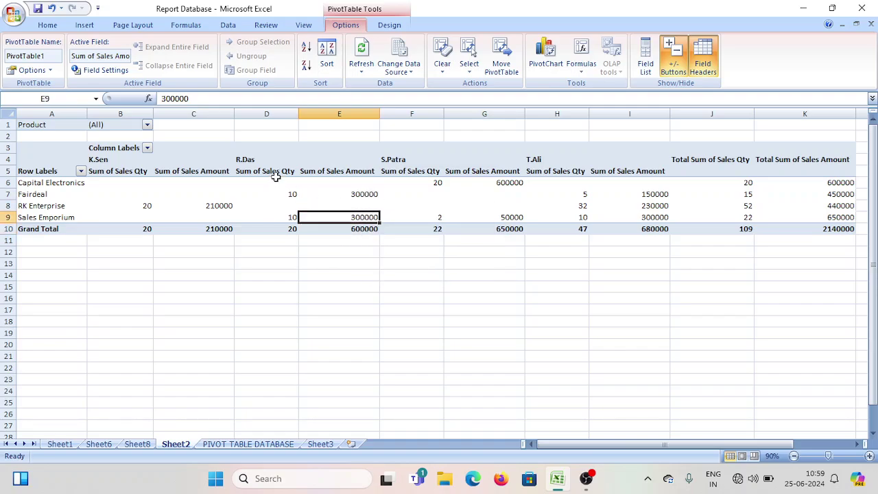
drag(178, 151, 361, 227)
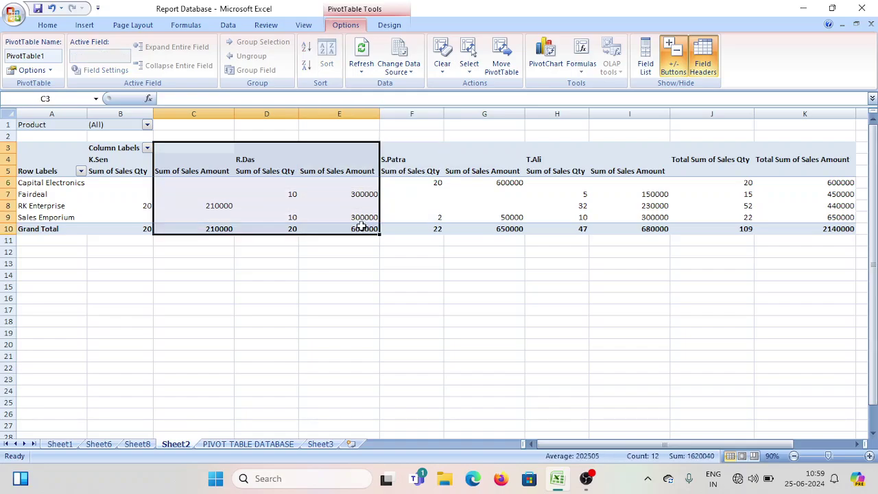
- Examine the third and fourth salesmen's quantity and amount columns by client, down to each one's grand totals
click(395, 151)
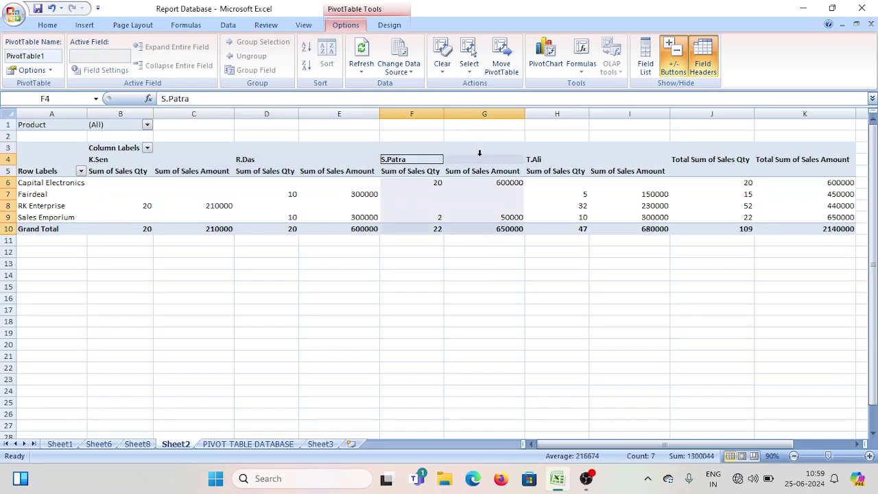
drag(392, 161, 485, 229)
mouse_move(437, 231)
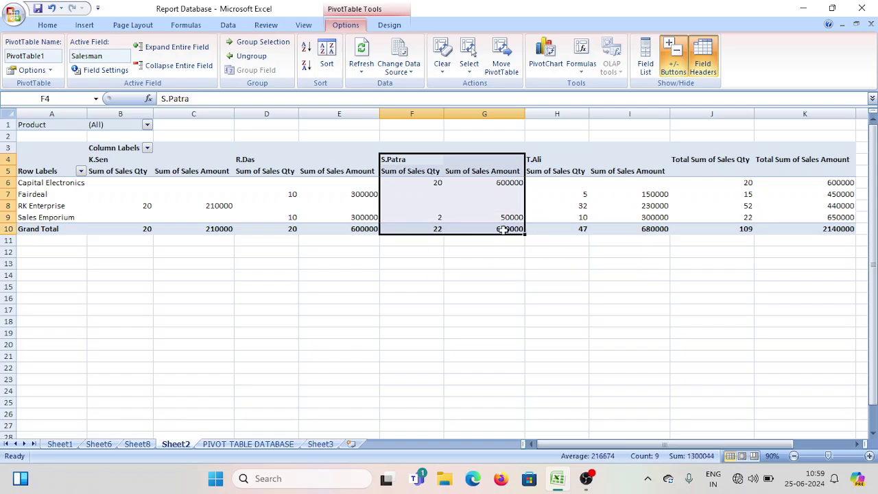
mouse_move(503, 229)
drag(540, 159, 648, 232)
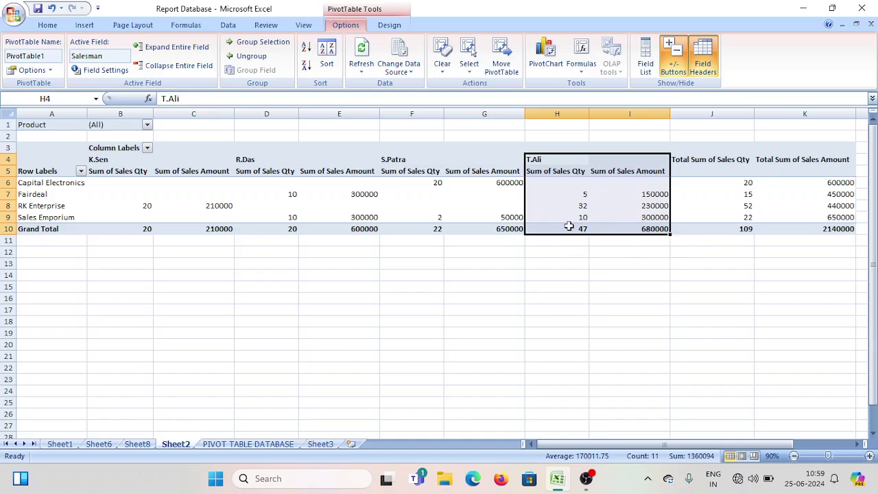
mouse_move(624, 227)
- Examine the overall total sales quantity and amount in the Grand Total row, then select an empty cell below the PivotTable
drag(723, 228, 806, 228)
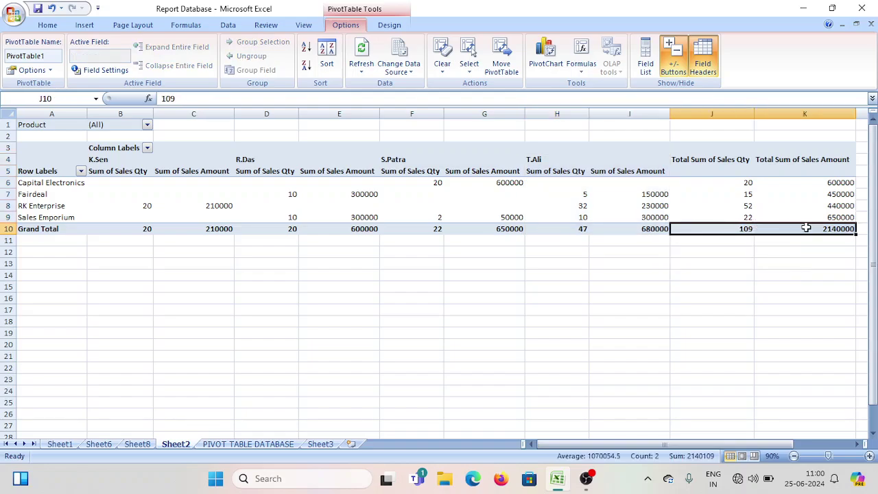
mouse_move(728, 228)
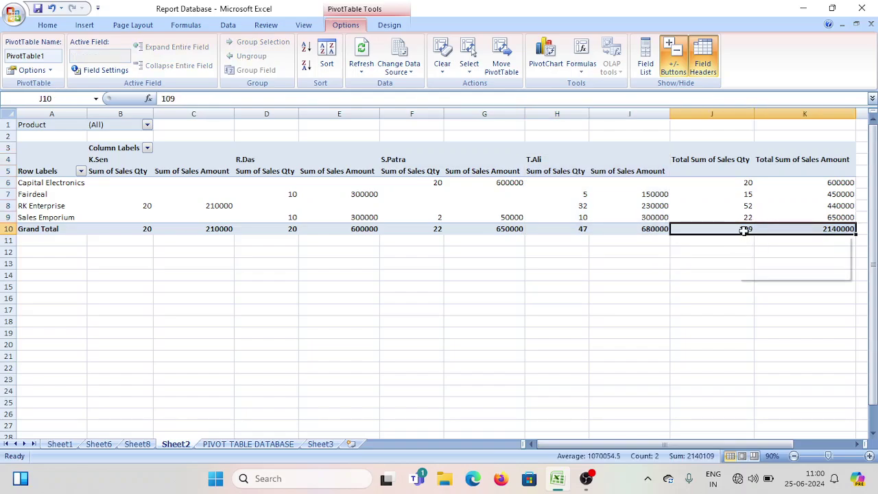
mouse_move(812, 232)
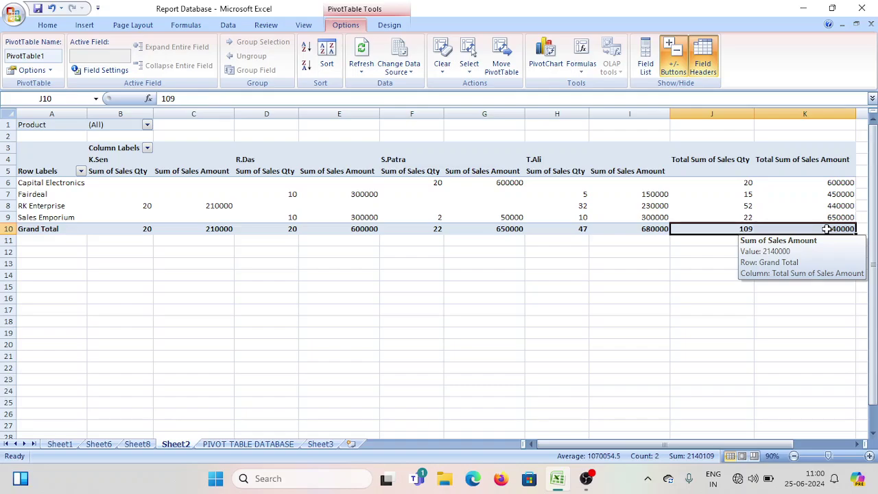
click(384, 264)
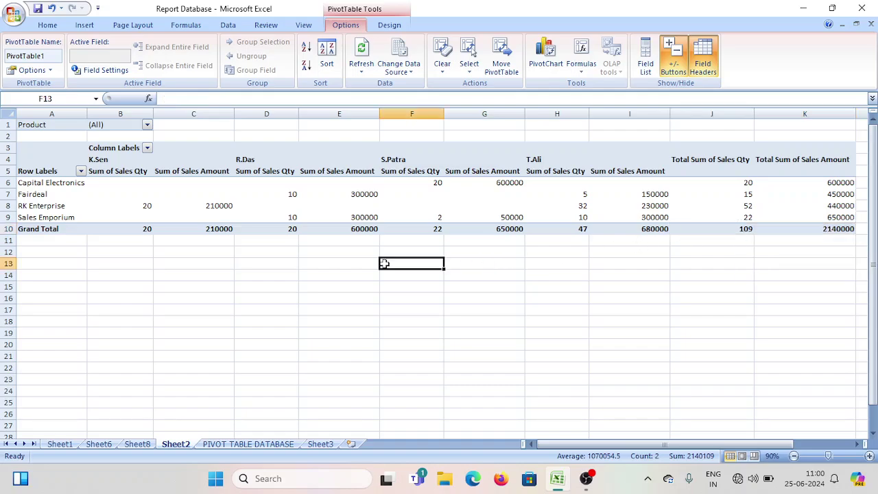